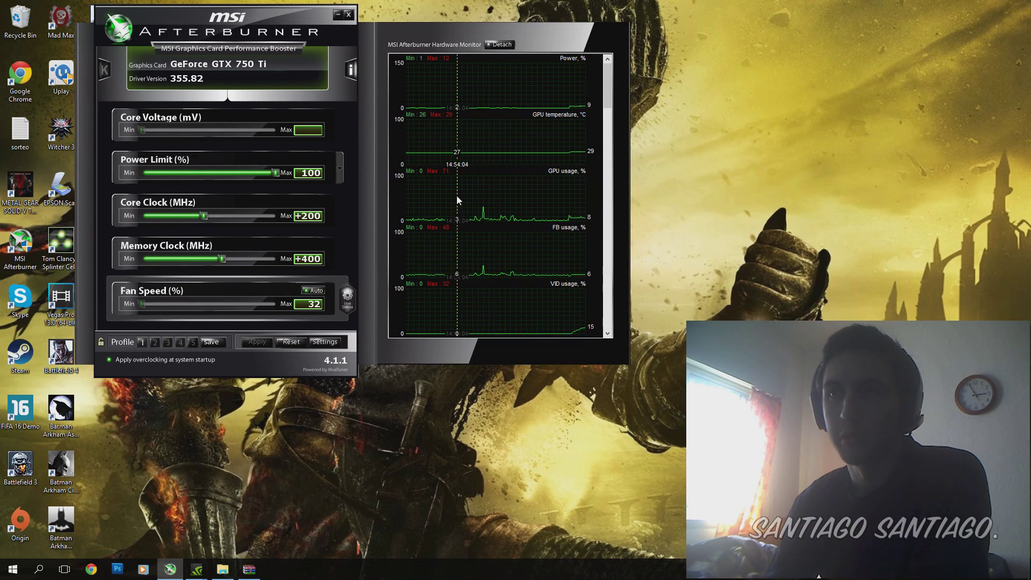
- Reset the core and memory clock offsets from +200 and +400 back to +0
mouse_move(460, 199)
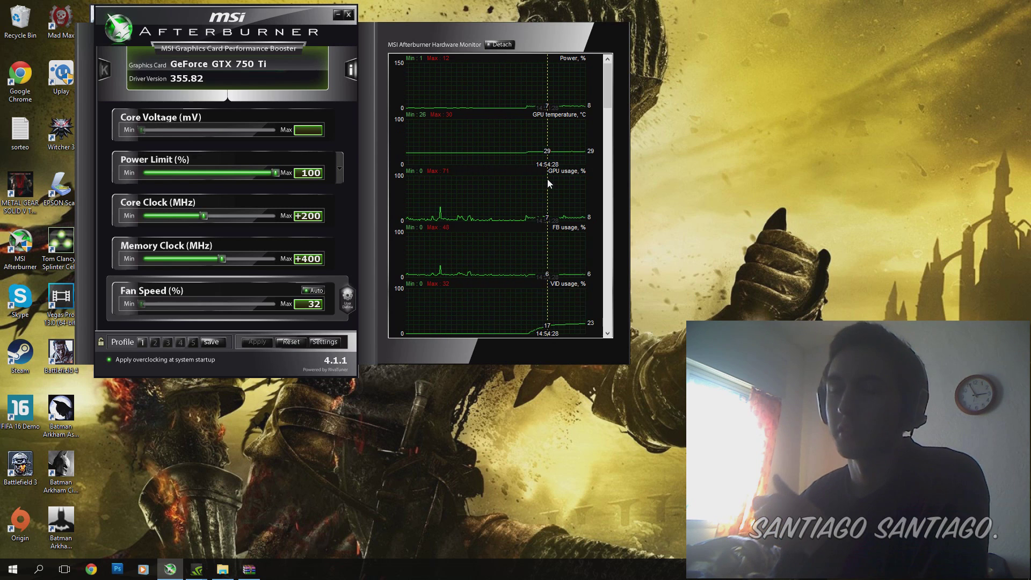
mouse_move(491, 230)
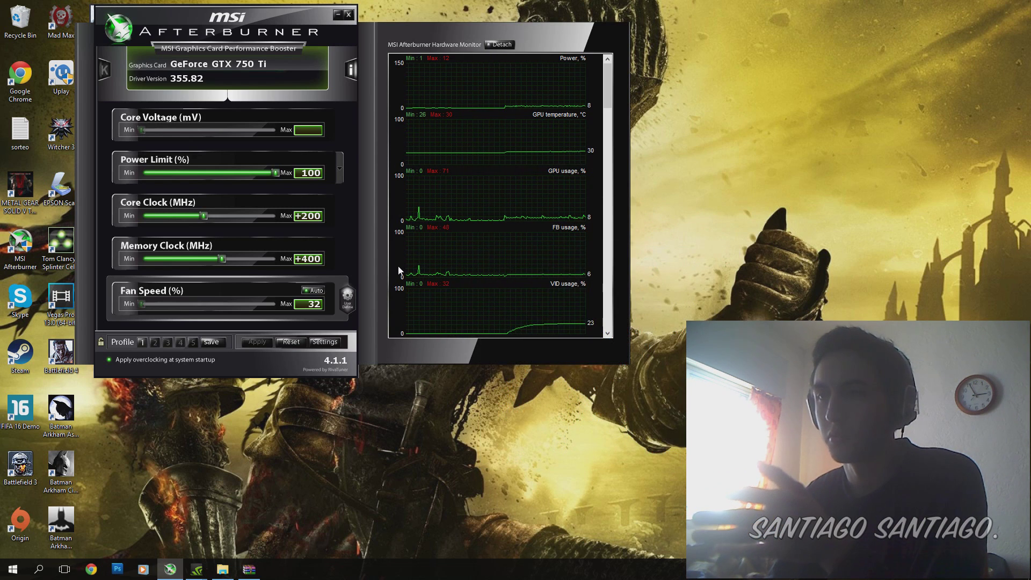
mouse_move(398, 271)
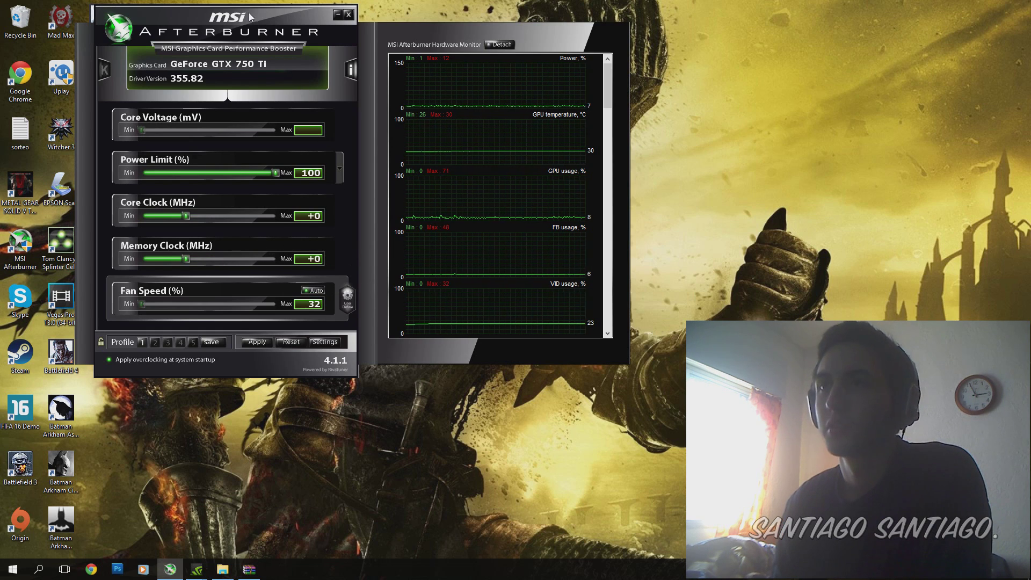
- Move the Afterburner window down and right, then raise the core clock offset to +20
drag(249, 12, 327, 29)
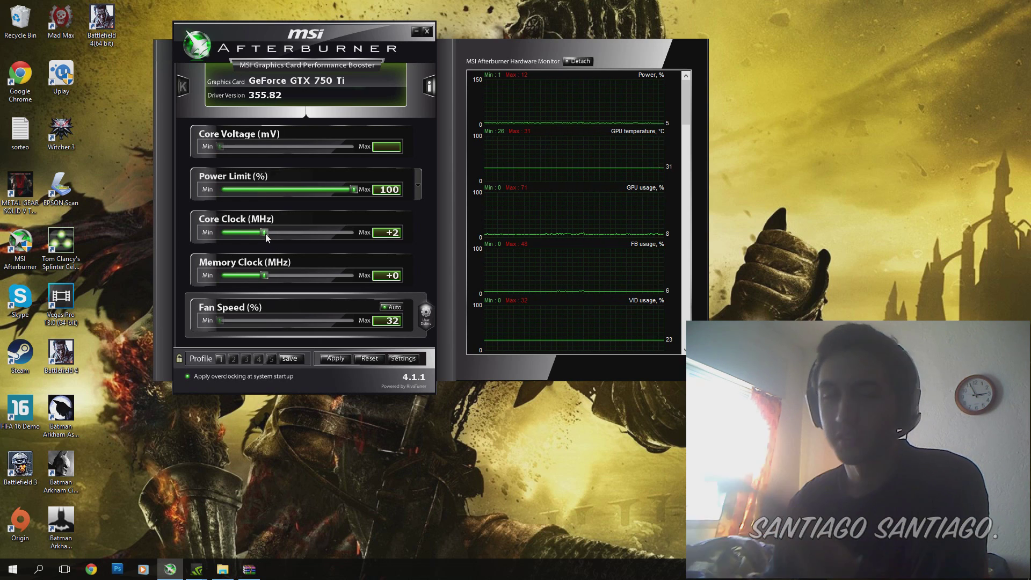
drag(266, 234, 267, 234)
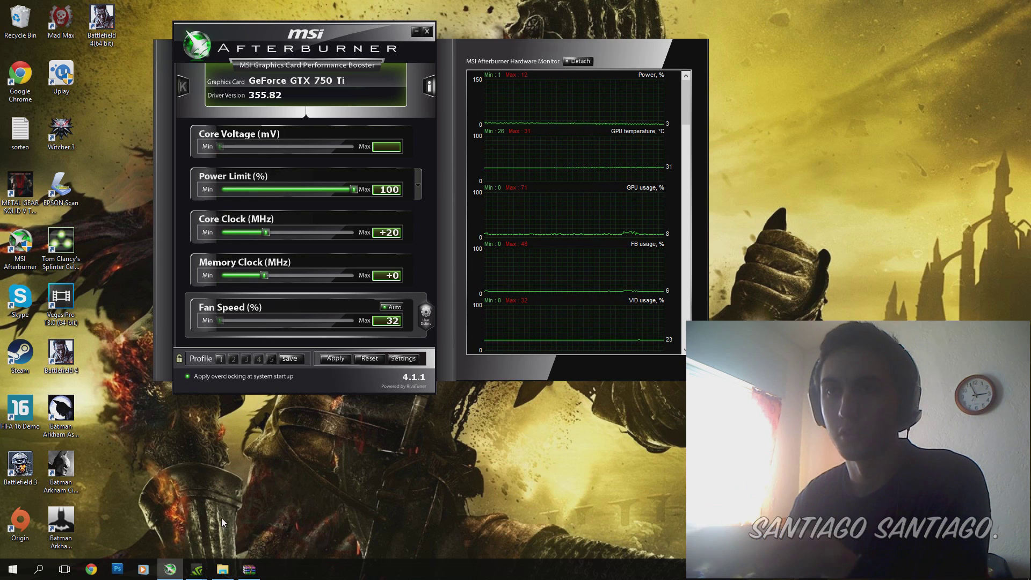
- Run the FurMark setup file from the Downloads folder past the security warning
click(222, 569)
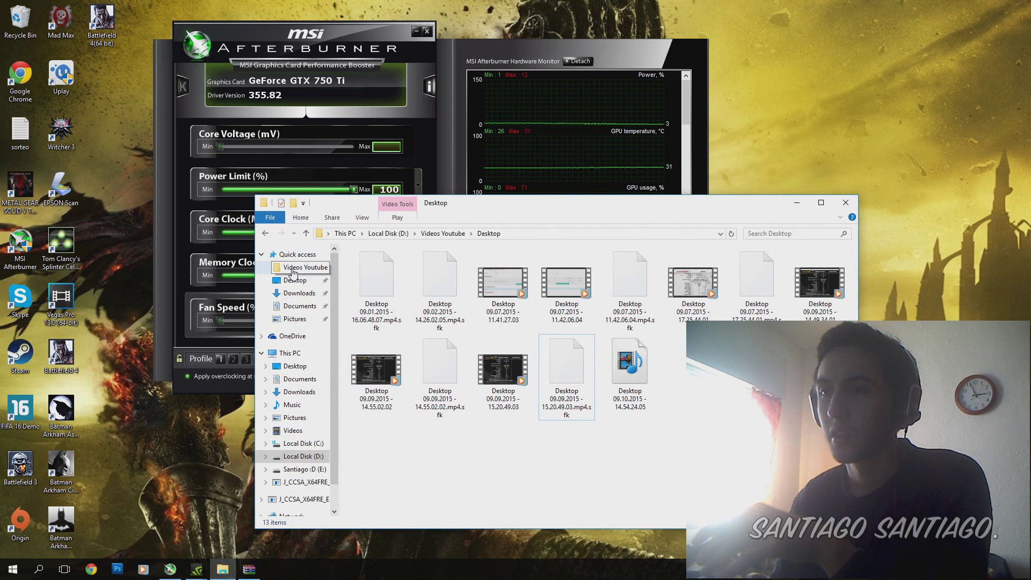
click(299, 292)
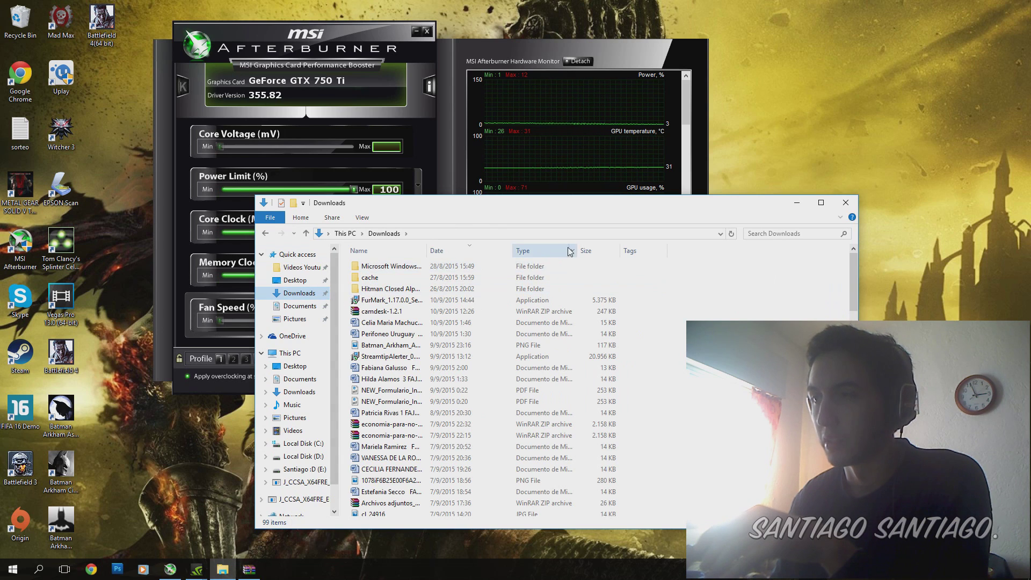
double_click(395, 300)
click(601, 294)
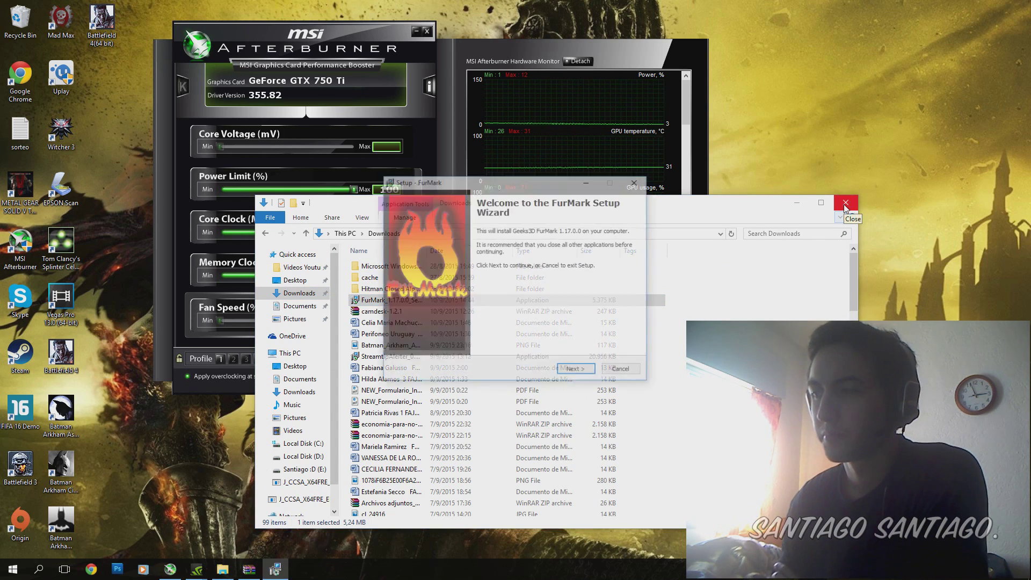
- Install FurMark with the default folder, no Start Menu folder, and a desktop icon
click(579, 370)
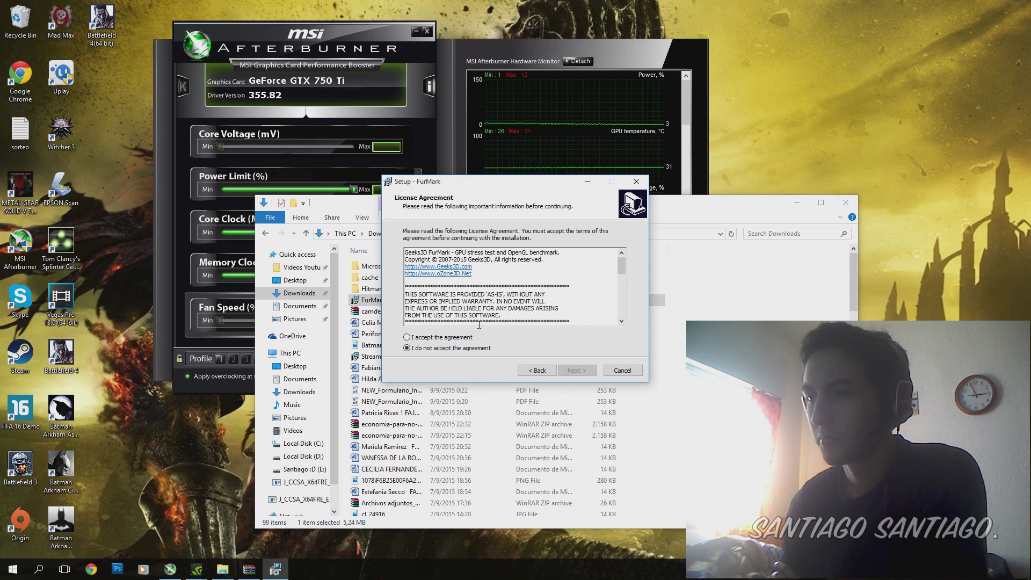
click(579, 370)
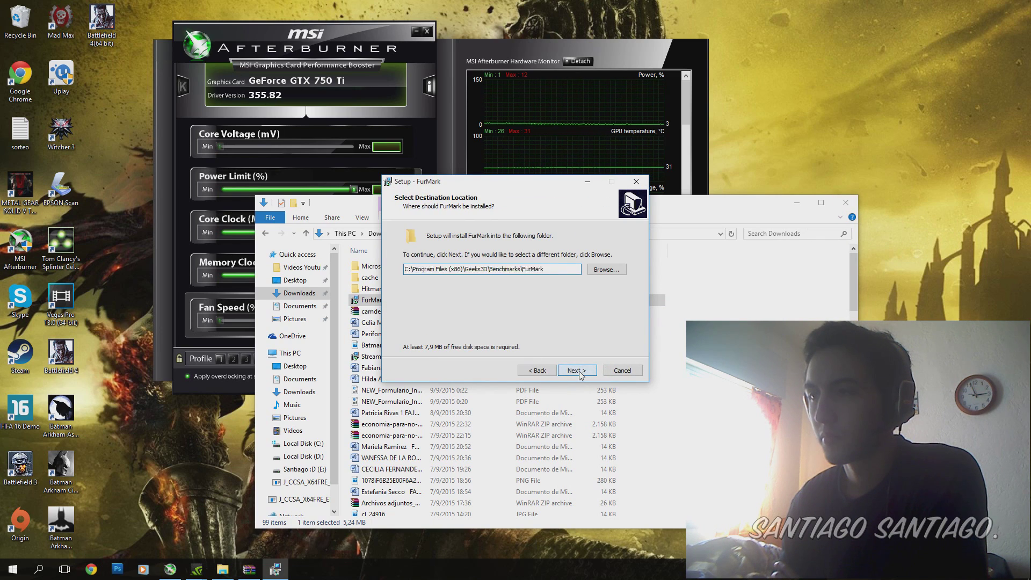
click(579, 371)
click(489, 349)
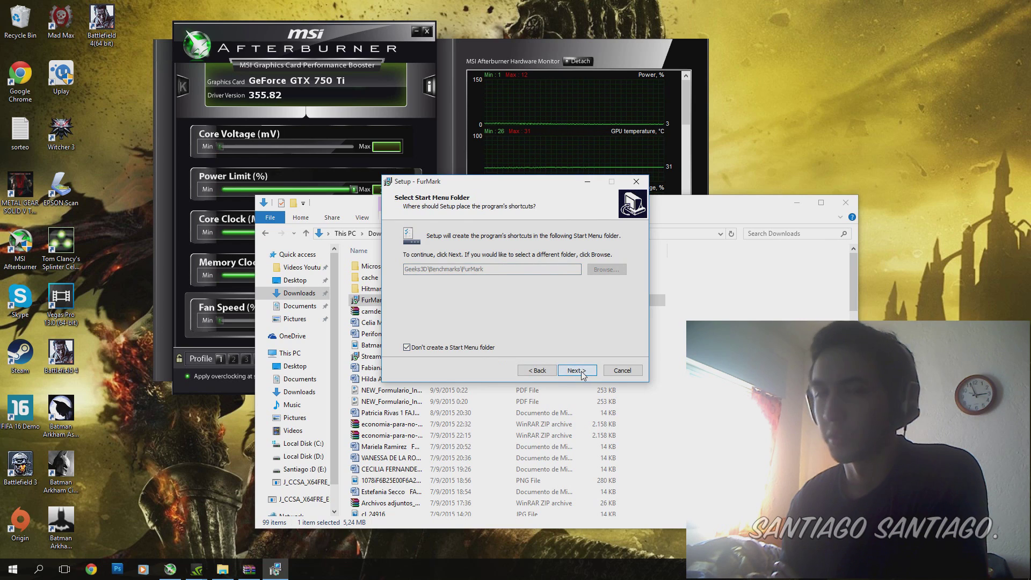
click(582, 375)
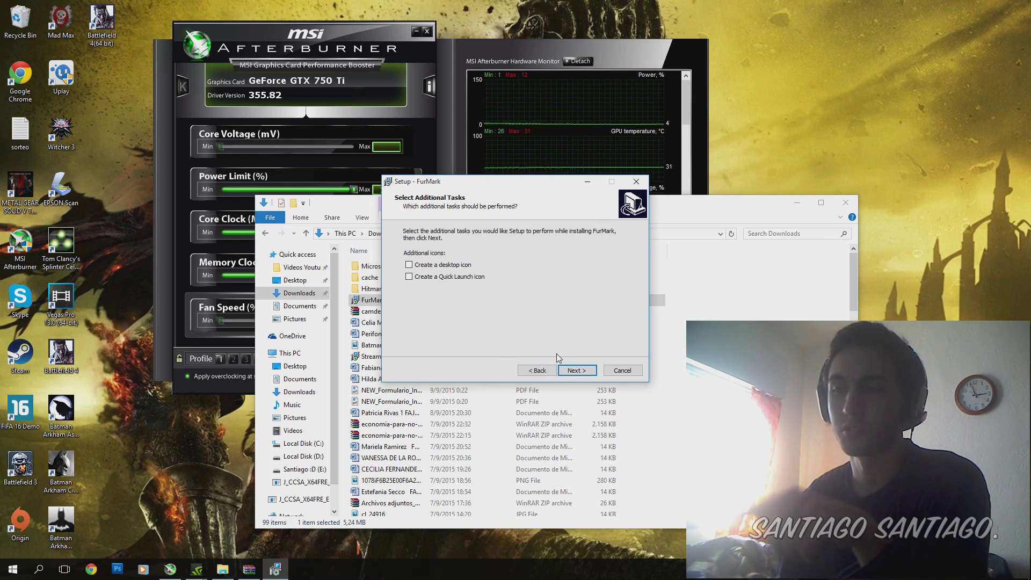
click(582, 371)
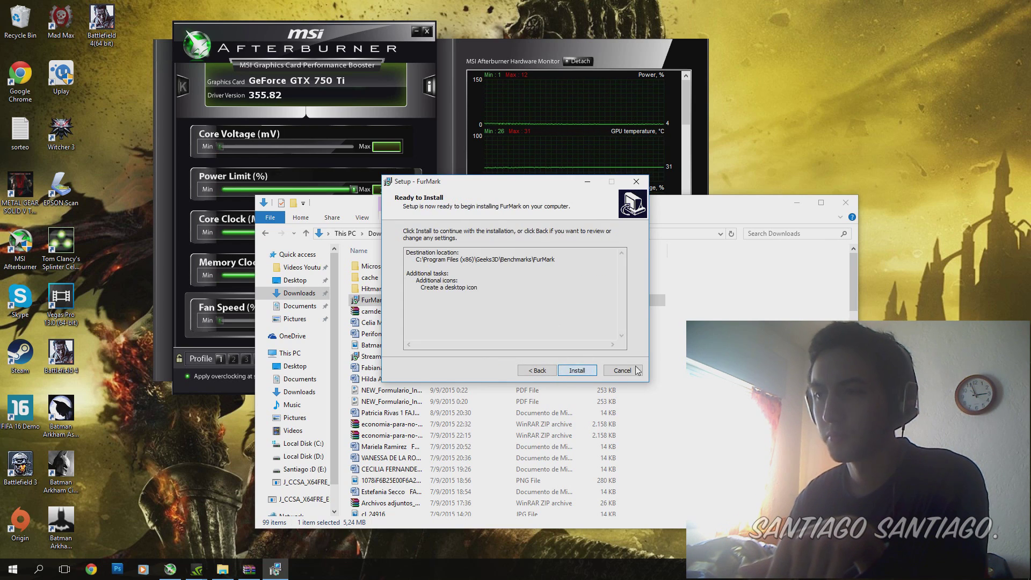
click(580, 371)
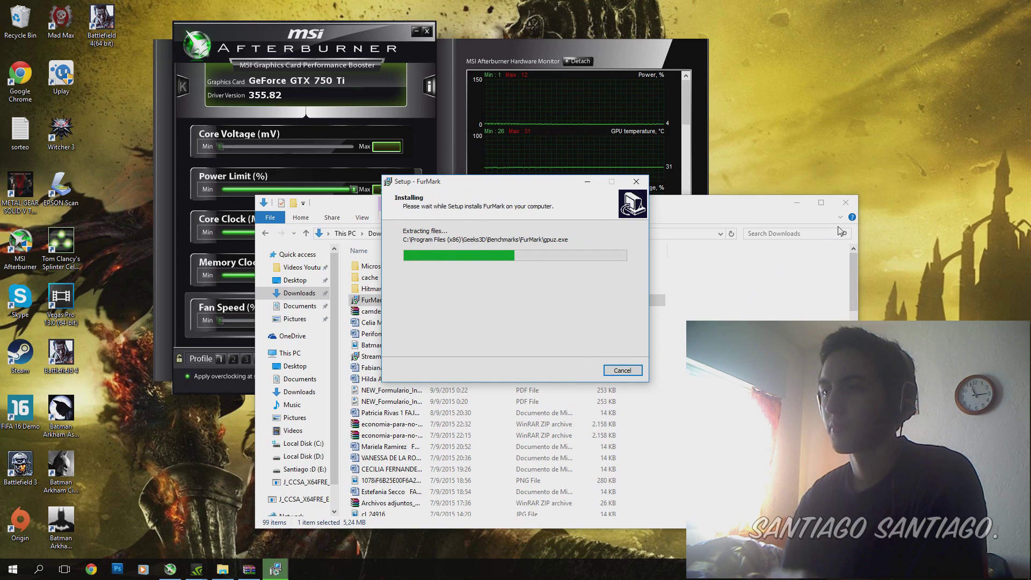
click(566, 375)
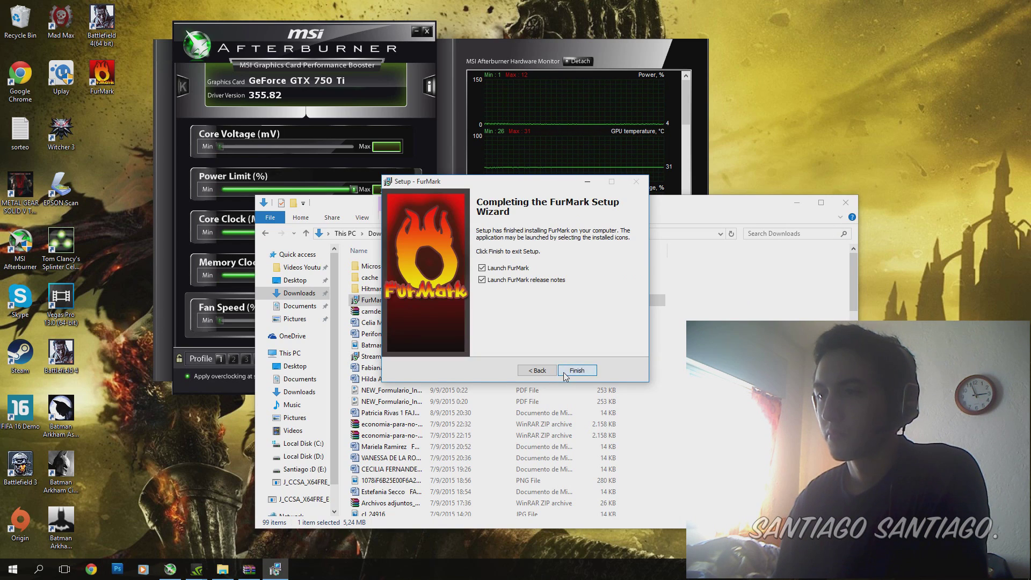
- Launch FurMark, apply the +20 MHz core offset in Afterburner, and start the GPU stress test
click(577, 367)
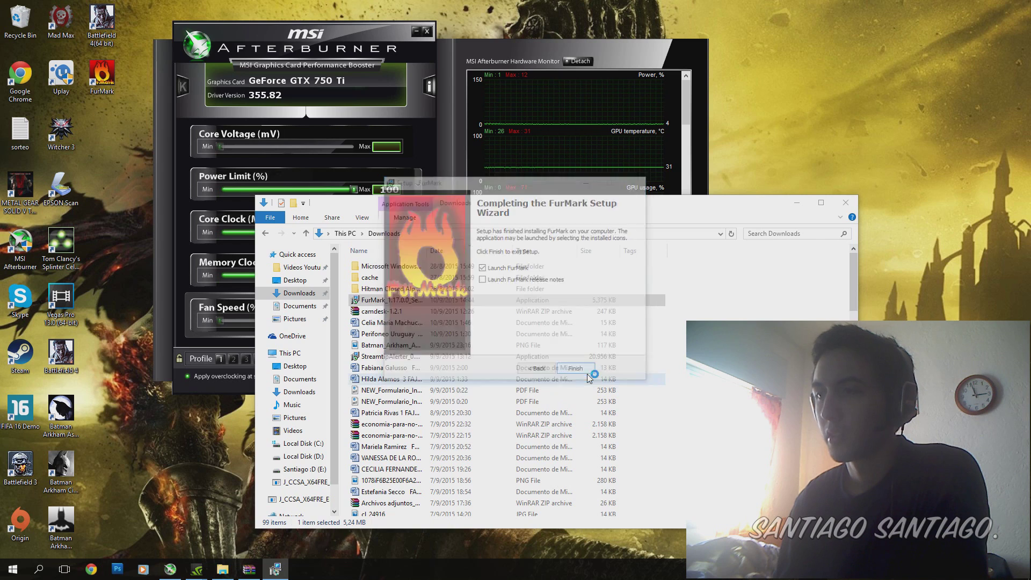
click(846, 203)
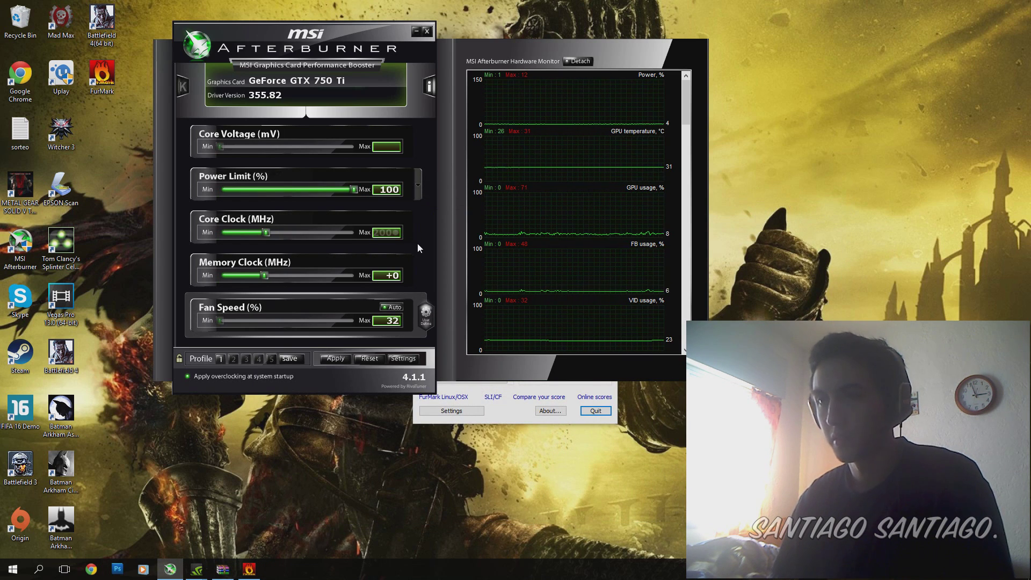
key(Return)
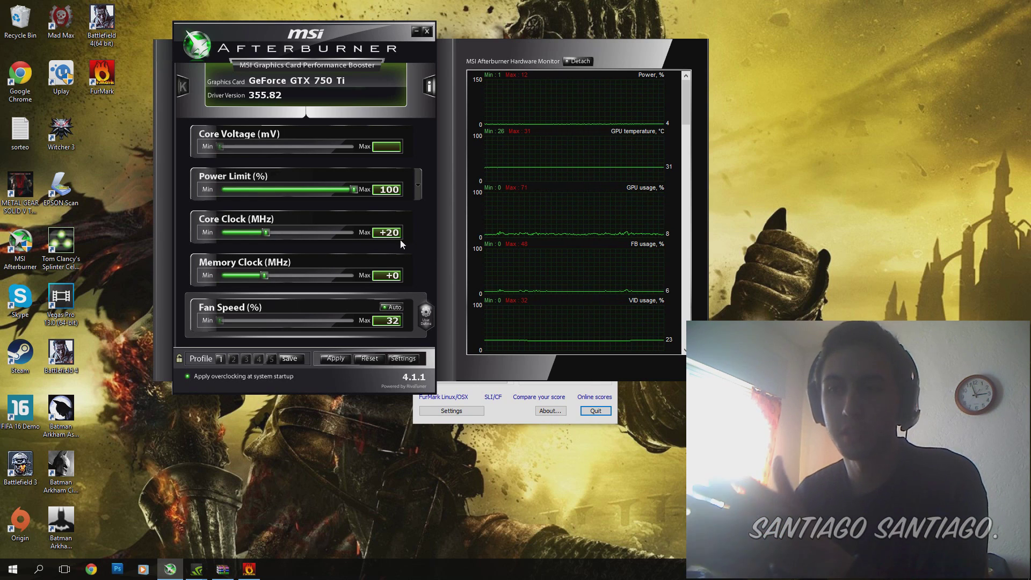
click(338, 359)
click(500, 408)
click(504, 414)
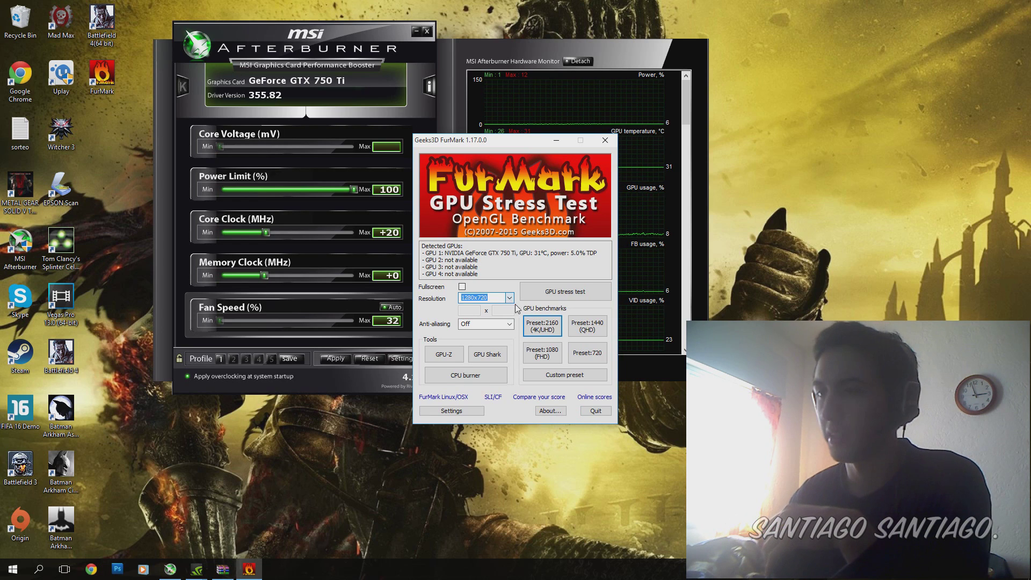
click(545, 296)
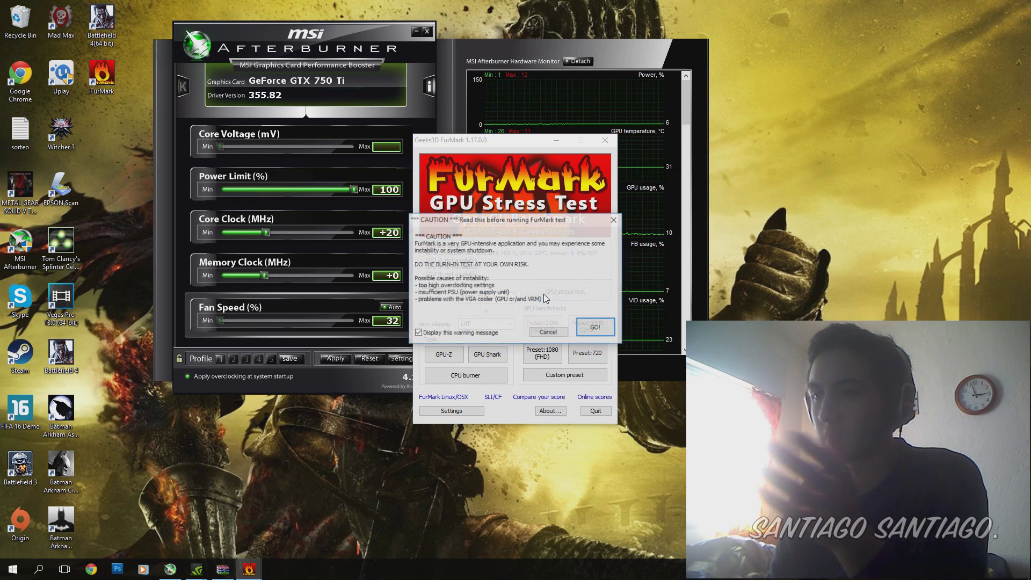
- Start the 1280x720 burn-in test and move its render window up and left
click(596, 329)
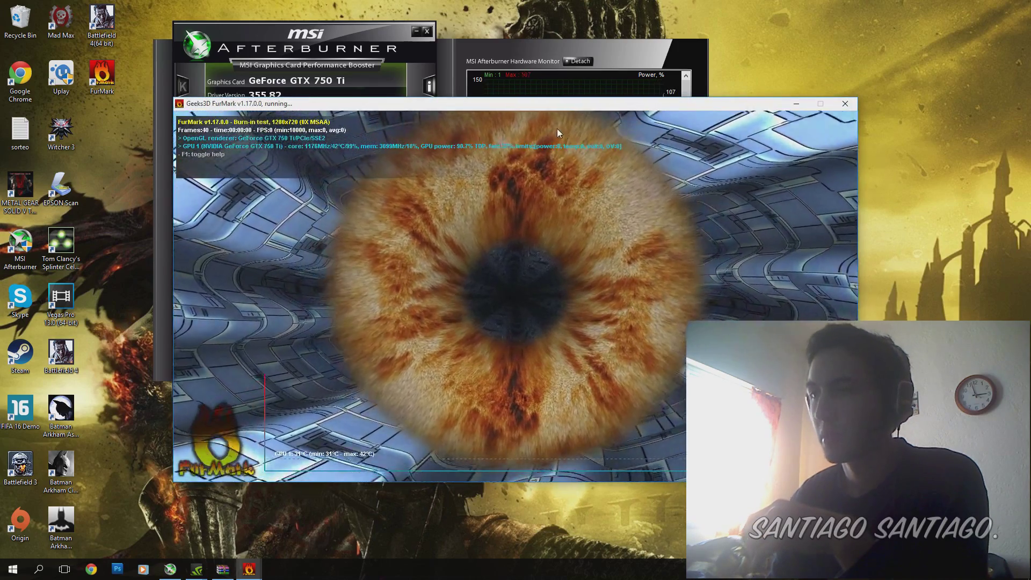
drag(552, 107, 416, 55)
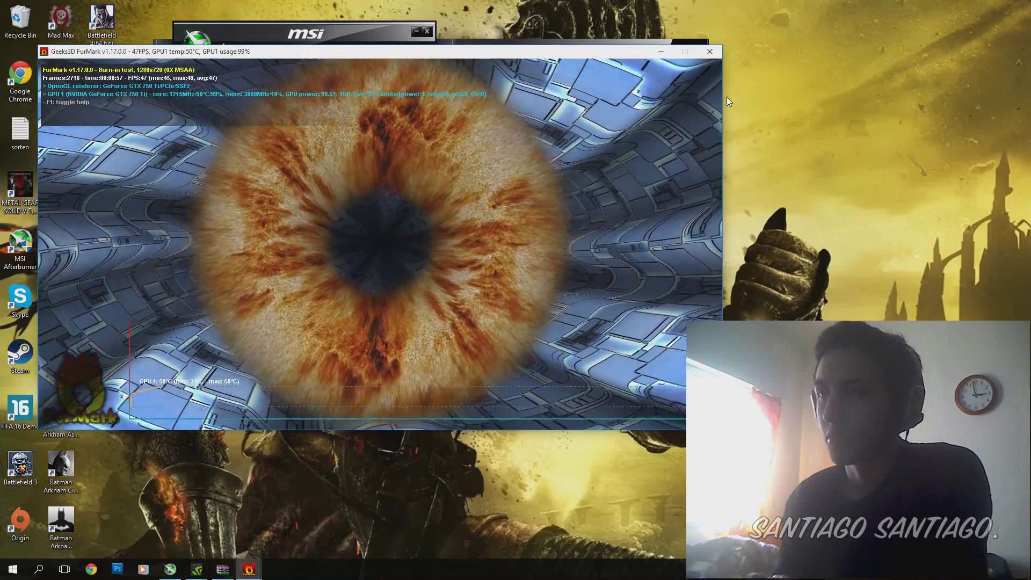
- Close the burn-in window, minimize FurMark, and enter a +200 MHz core clock offset
click(711, 51)
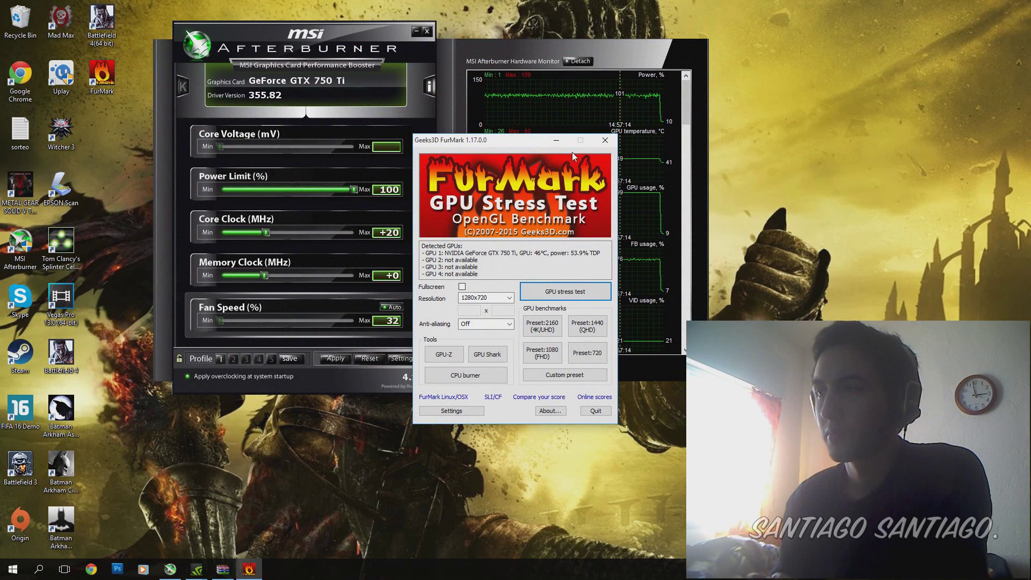
click(557, 141)
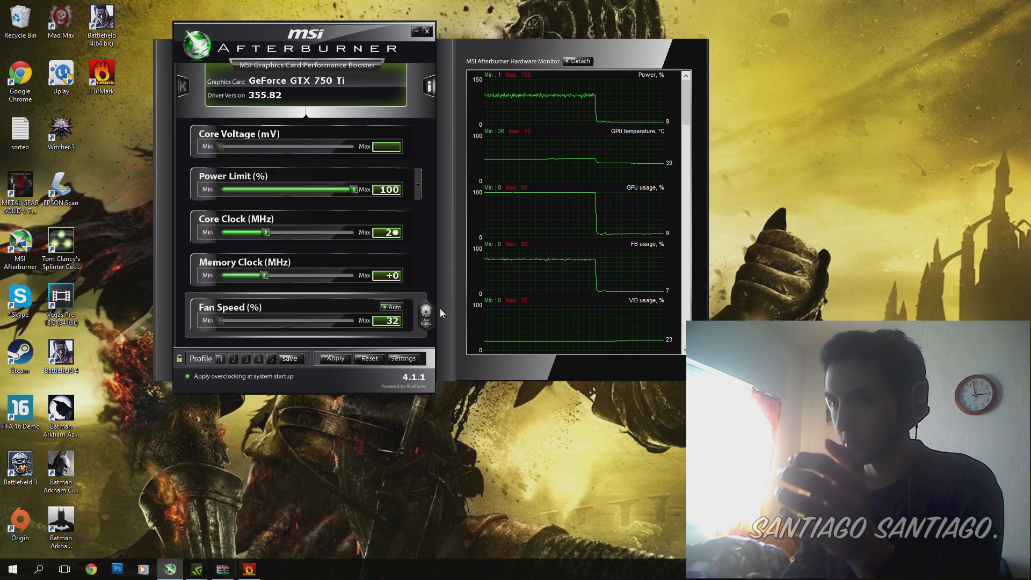
text(00)
key(Return)
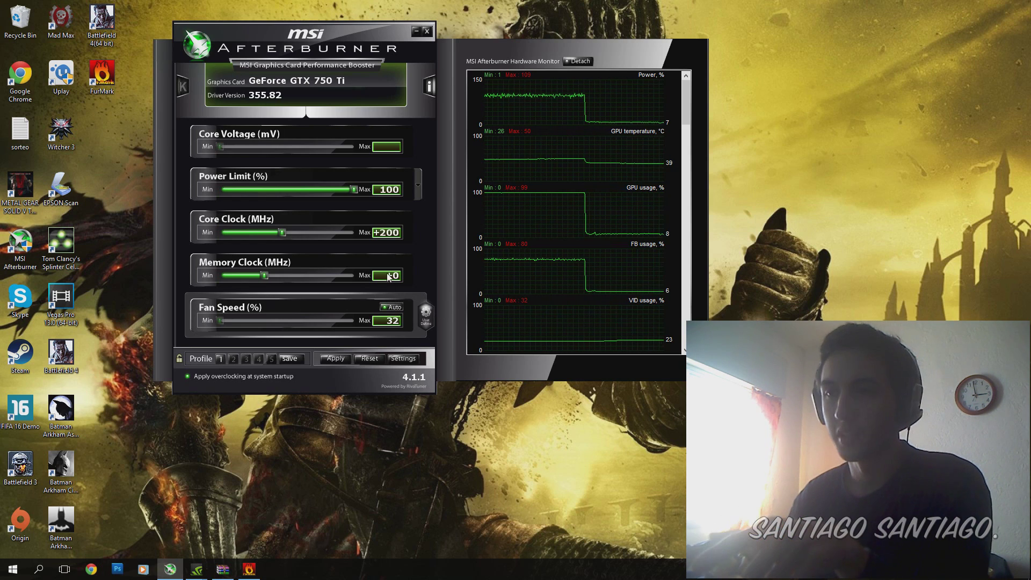
- Set the memory clock offset to +400 MHz, apply both offsets, and toggle startup overclocking
click(390, 275)
text(400)
key(Return)
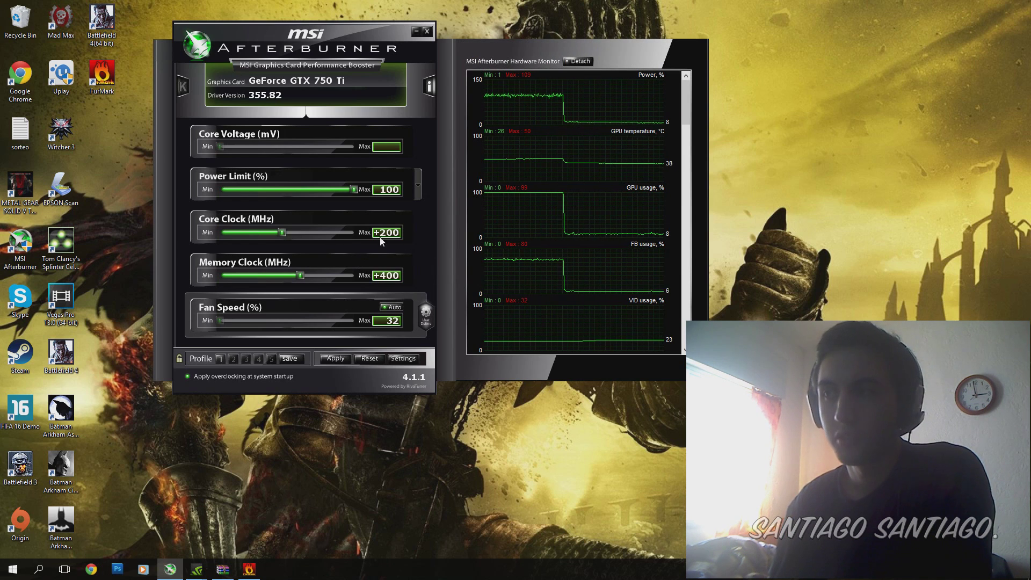
click(340, 359)
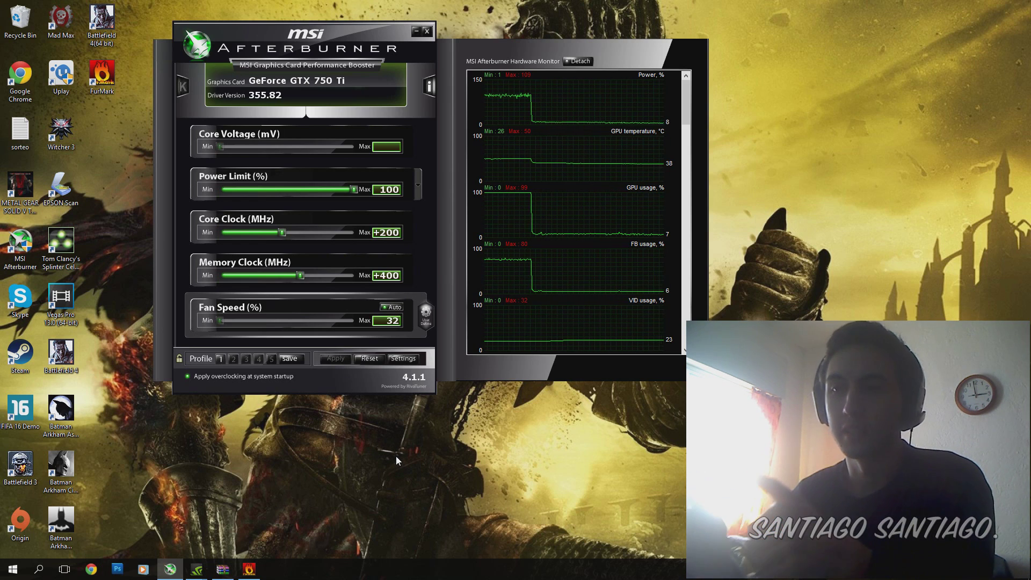
click(191, 376)
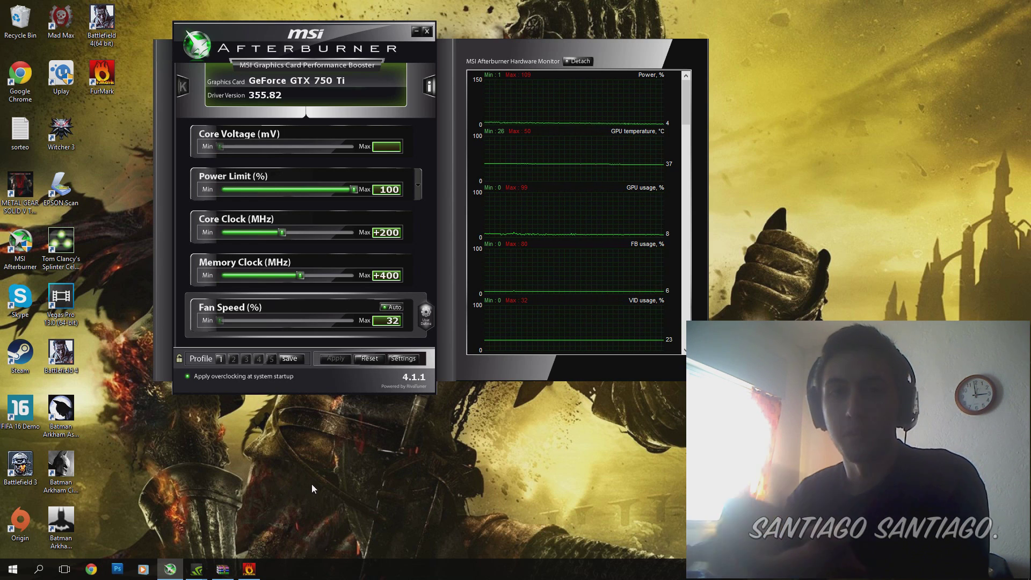
- Reset, try sliders at +789 core and +807/+513 memory, reset again, then load Profile 1
click(369, 360)
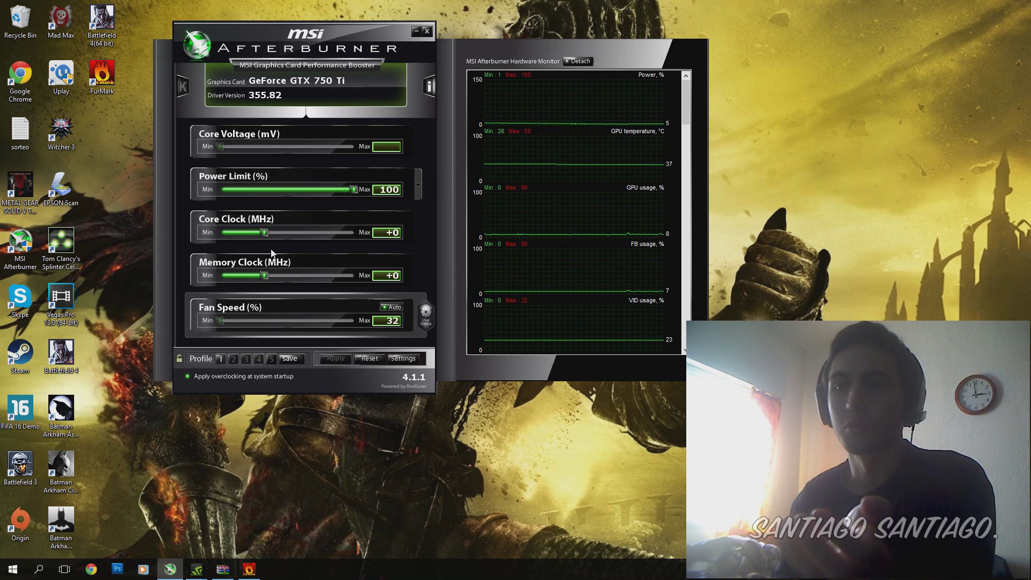
drag(266, 233, 337, 235)
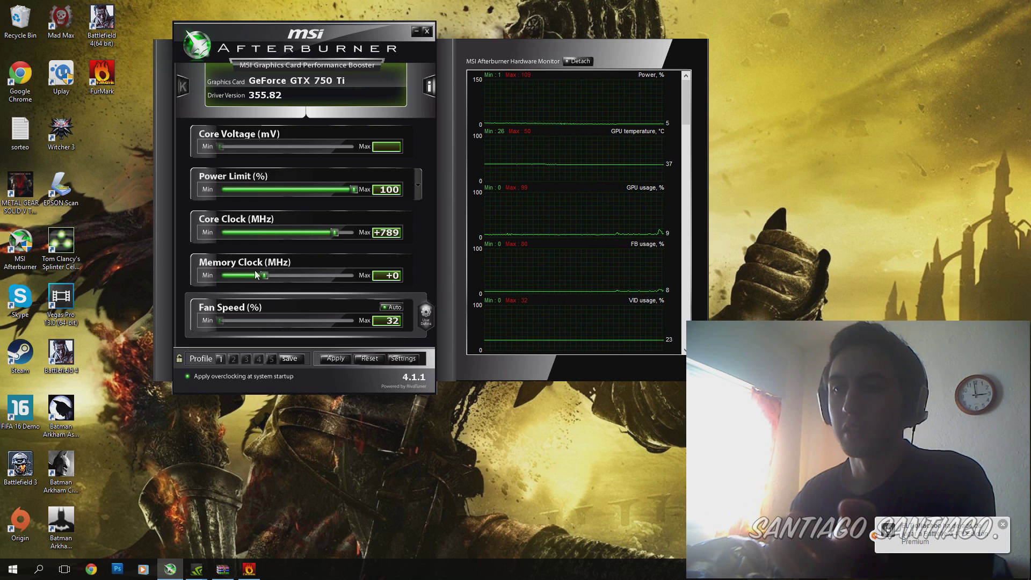
drag(264, 275, 337, 278)
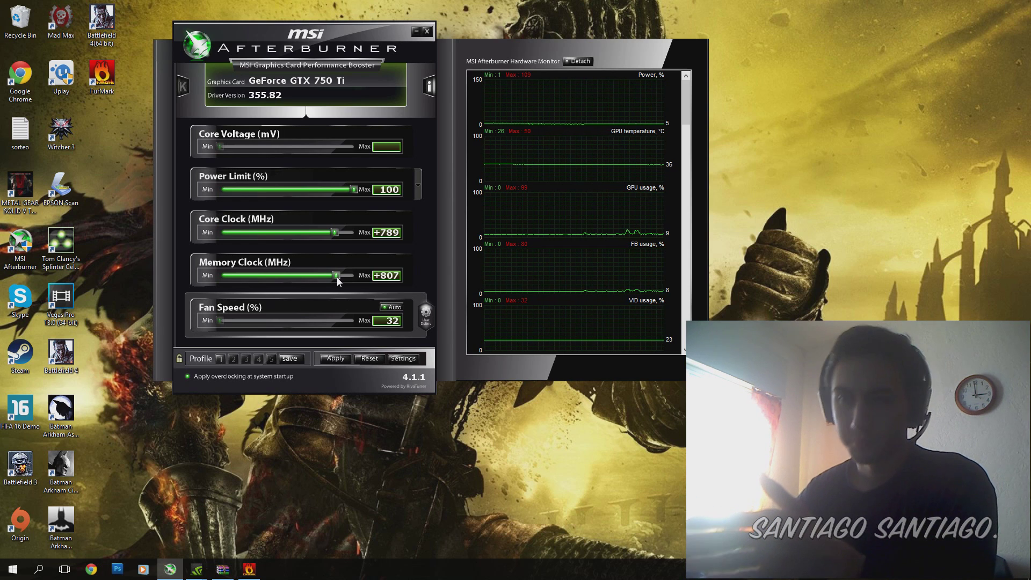
drag(337, 277, 311, 278)
click(366, 359)
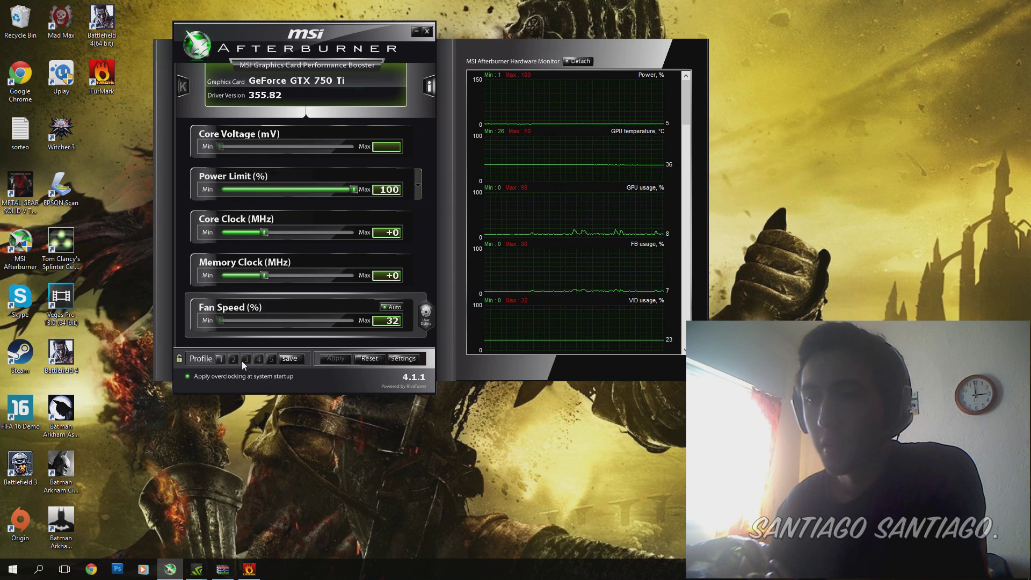
click(221, 359)
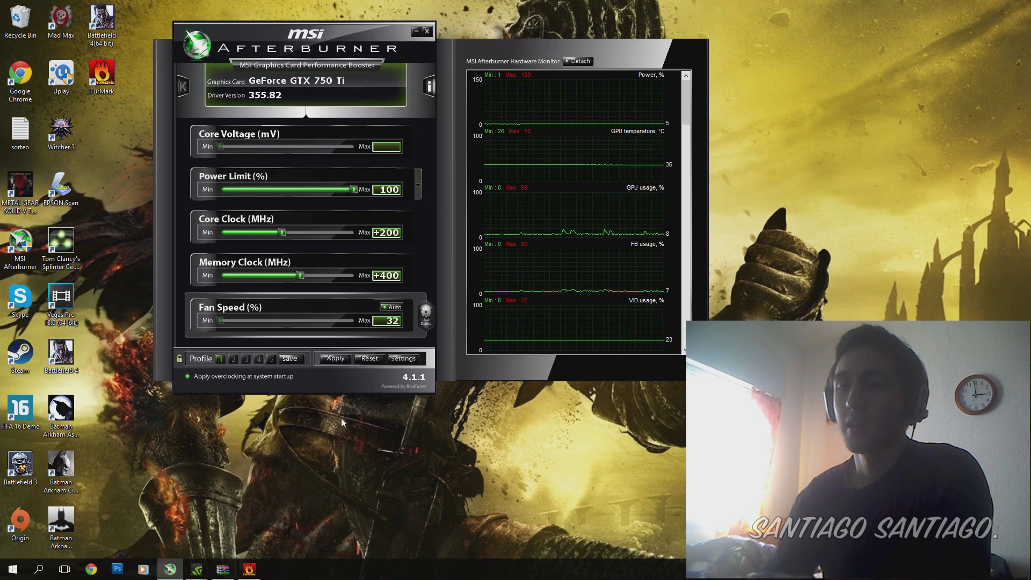